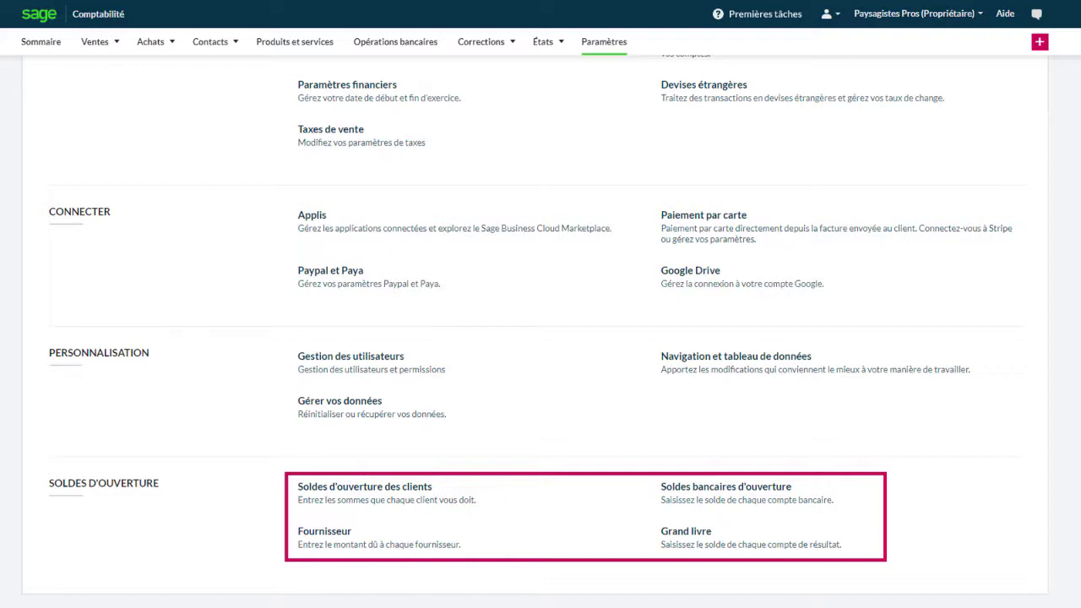
# - Start a new customer opening balance of type Facture for Construction Longueuil, dated 12/21/2019
pyautogui.click(381, 501)
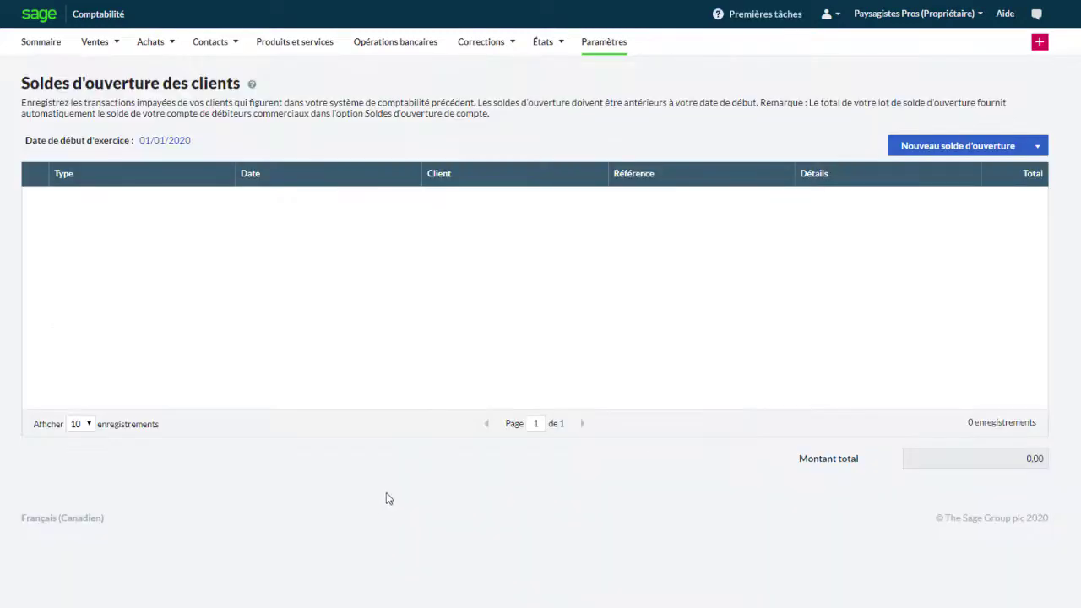
pyautogui.click(959, 155)
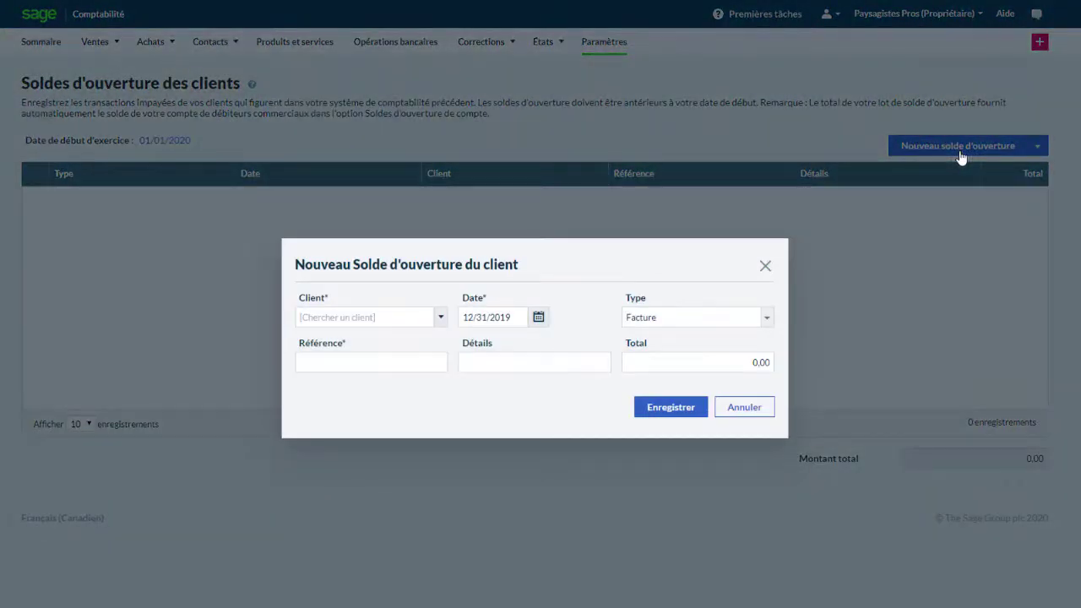
pyautogui.click(767, 317)
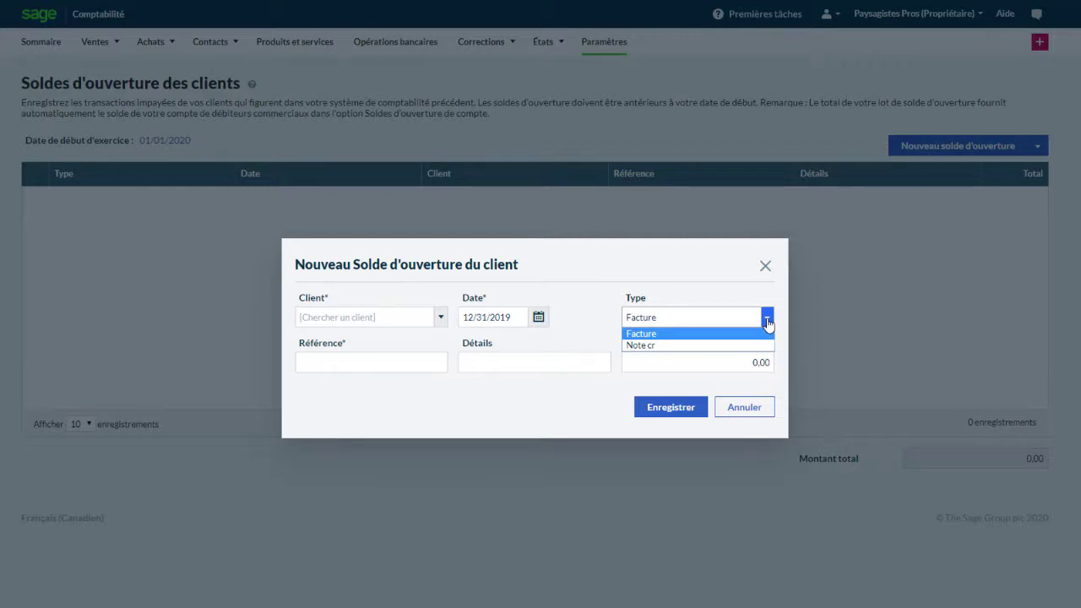
pyautogui.click(767, 334)
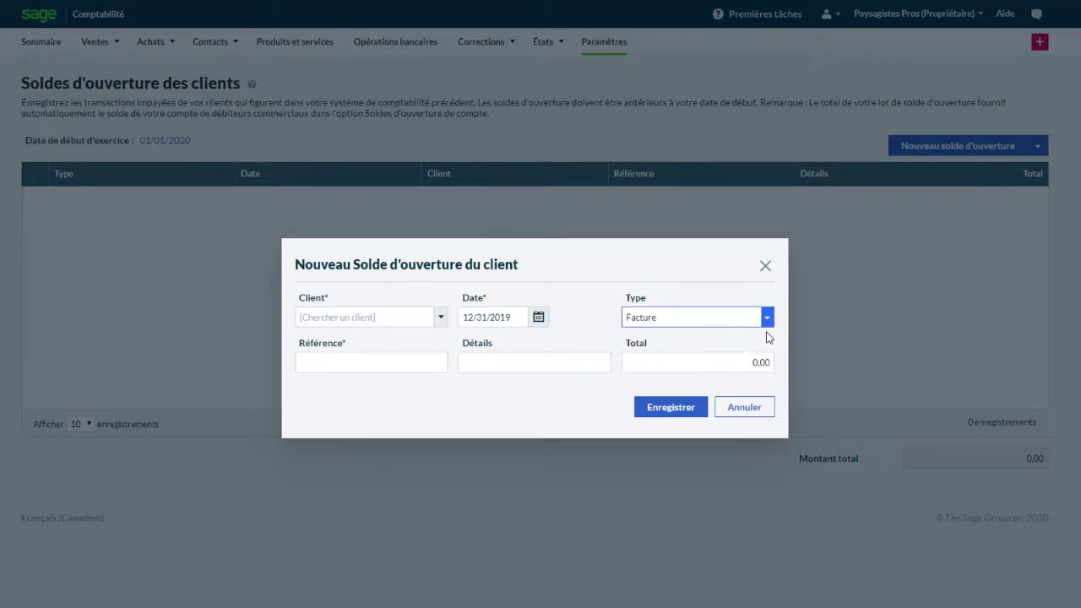
pyautogui.click(439, 317)
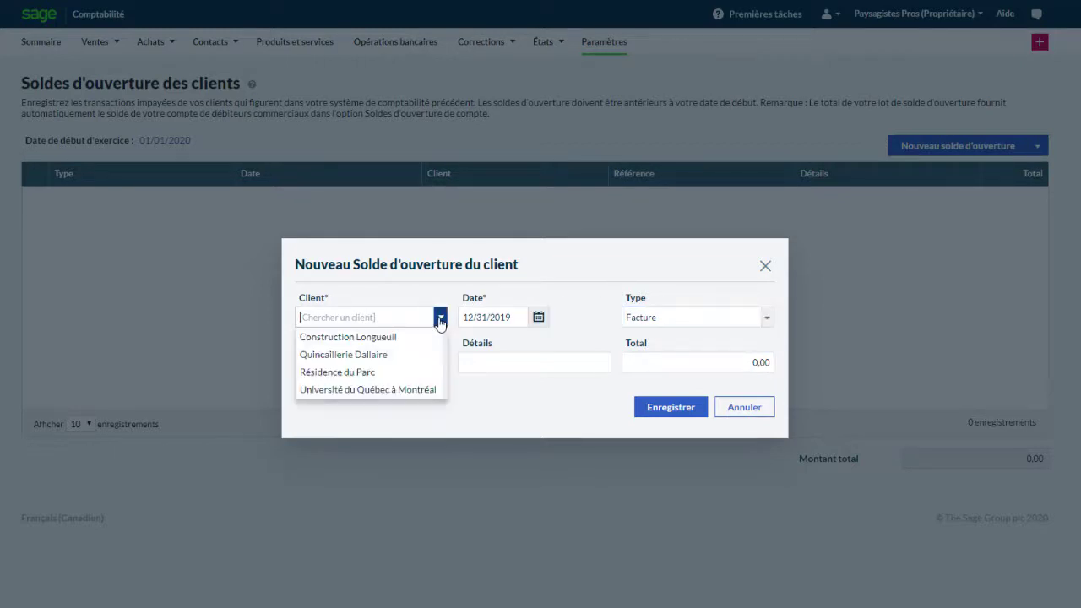
pyautogui.click(435, 336)
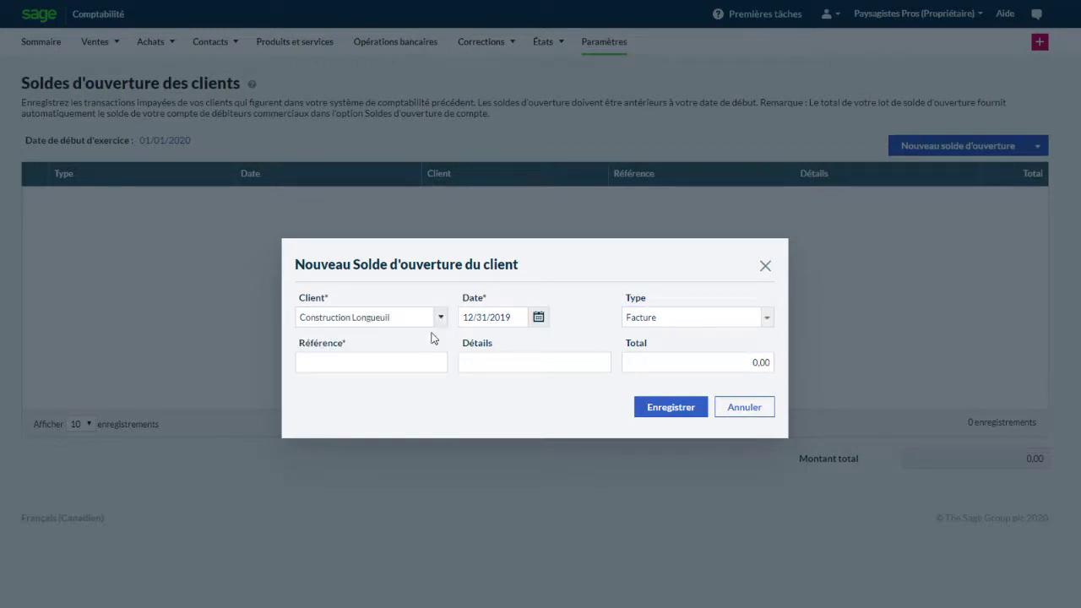
pyautogui.click(536, 317)
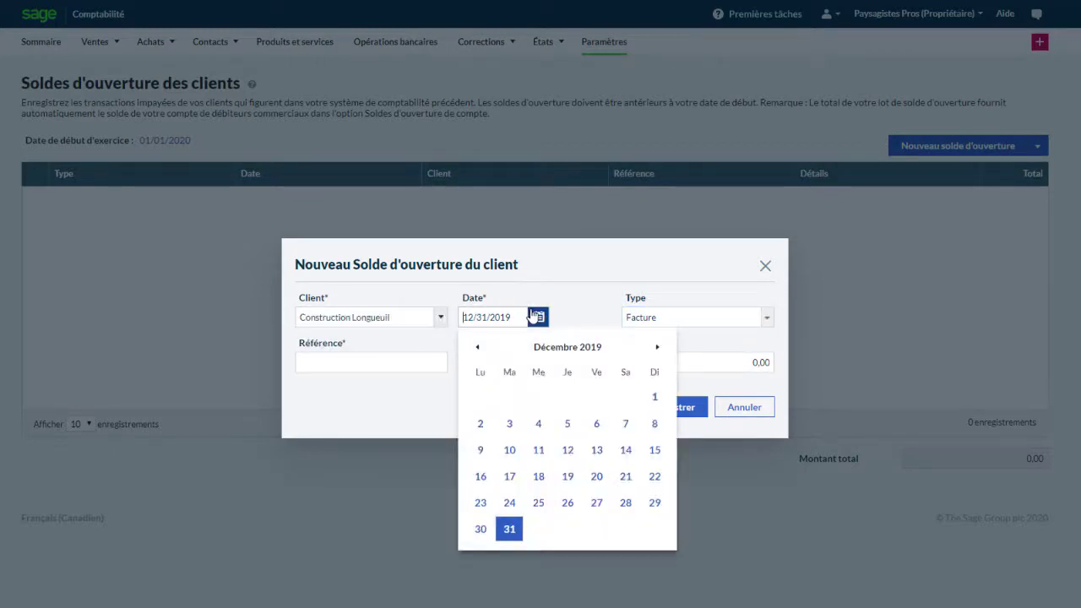
pyautogui.click(626, 478)
# - Enter reference 209, details "Aménagement paysager" and a total of 334,88 for the customer opening balance, and save it
pyautogui.click(395, 363)
pyautogui.write('209')
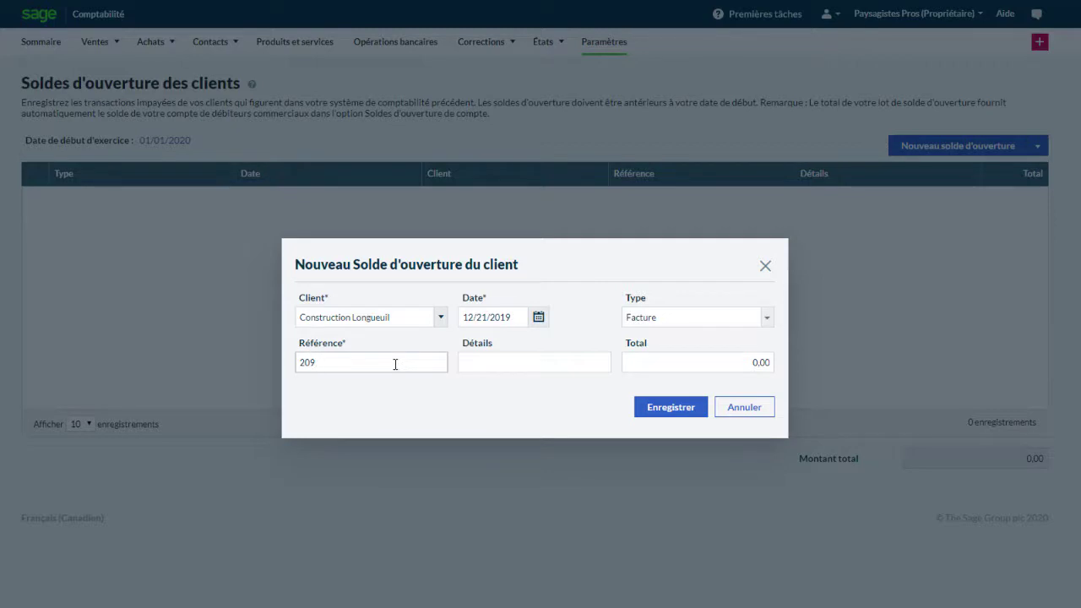
pyautogui.click(472, 365)
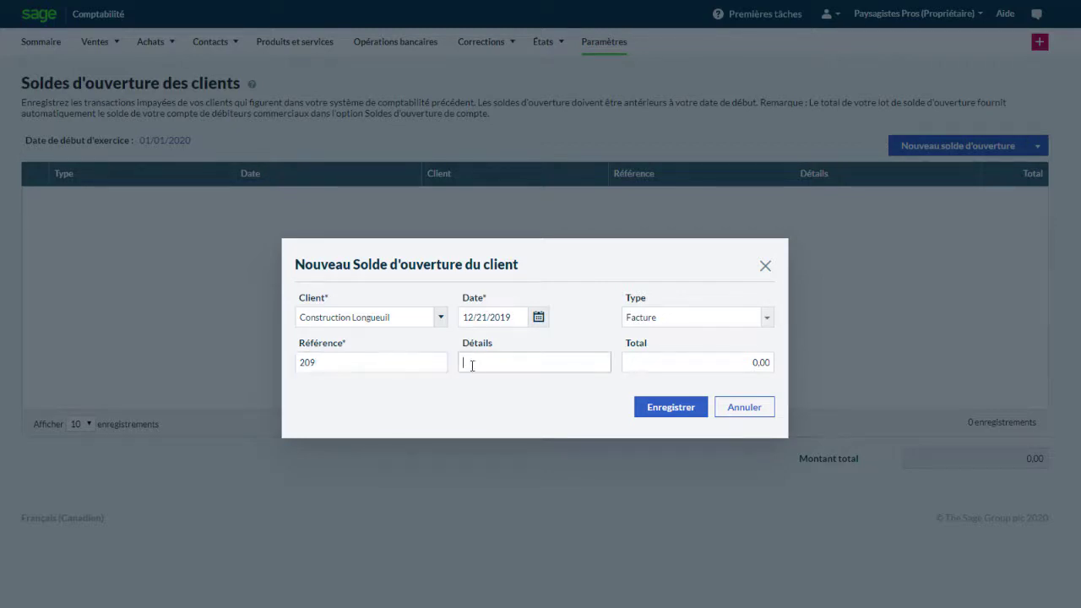
pyautogui.write('Aménagement paysager')
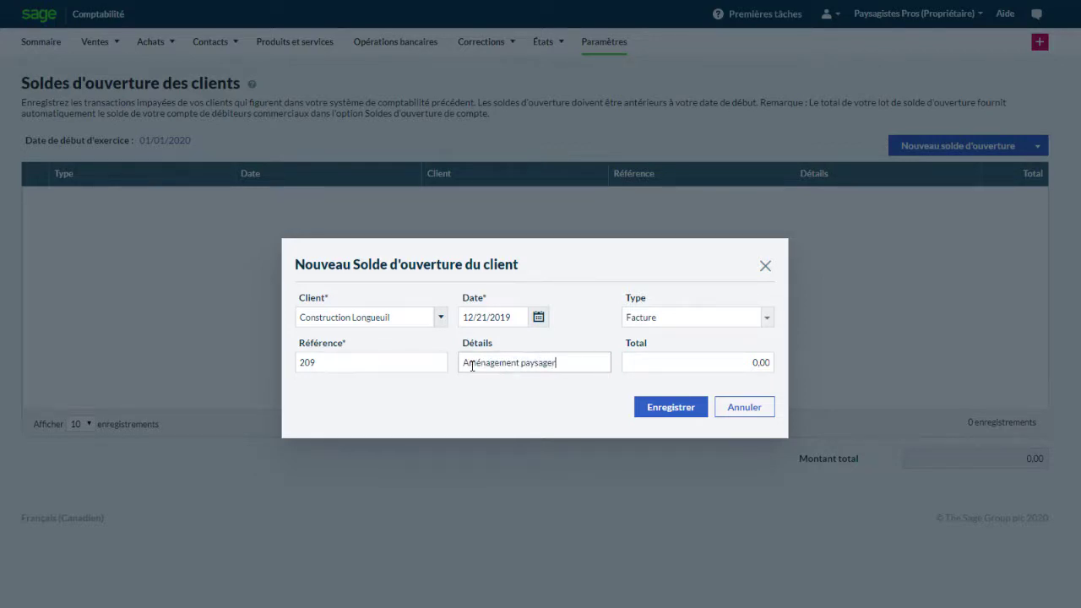
pyautogui.click(715, 367)
pyautogui.write('334,88')
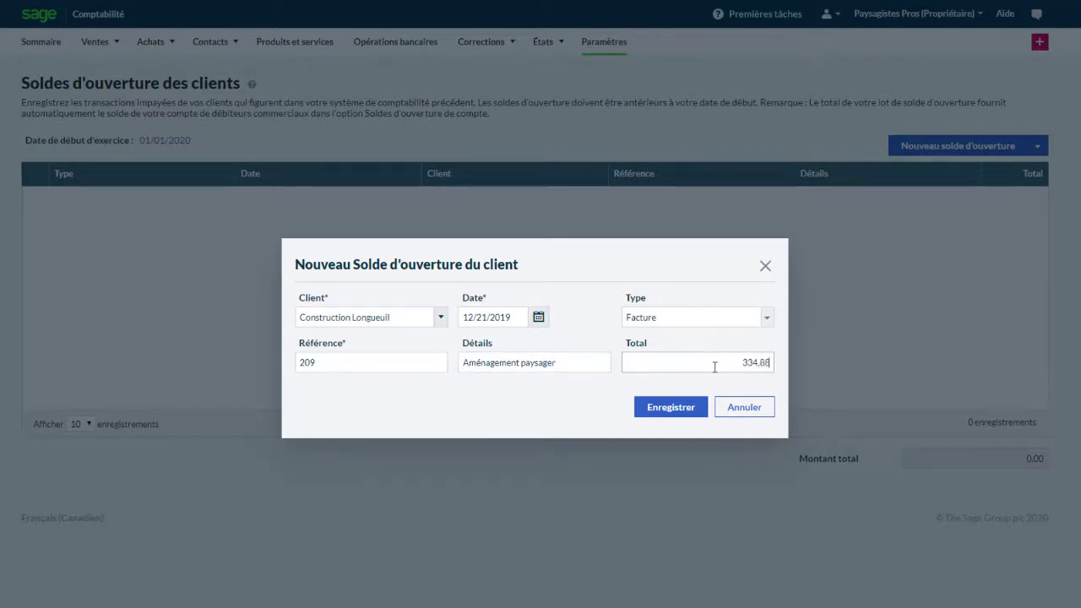
pyautogui.click(695, 406)
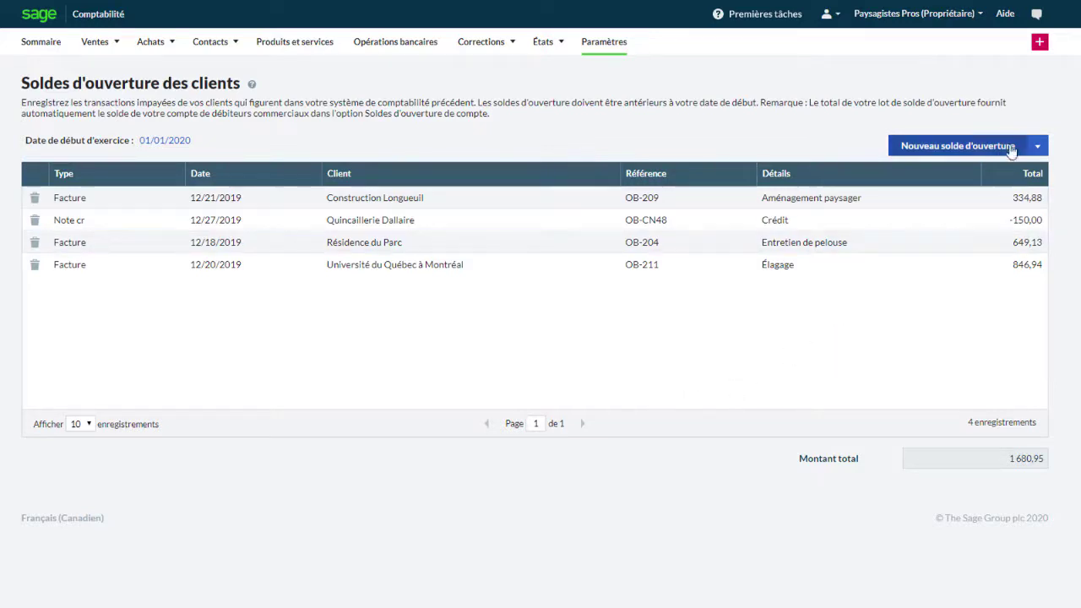
# - View the import dialog for customer opening balances, and close it without importing a file
pyautogui.click(1038, 145)
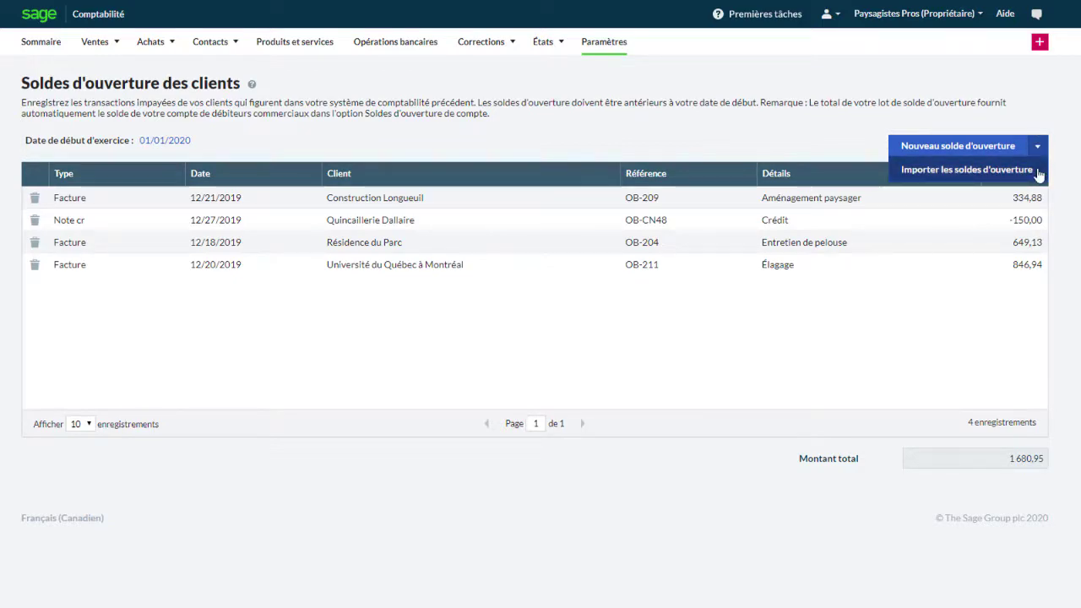
pyautogui.click(1037, 172)
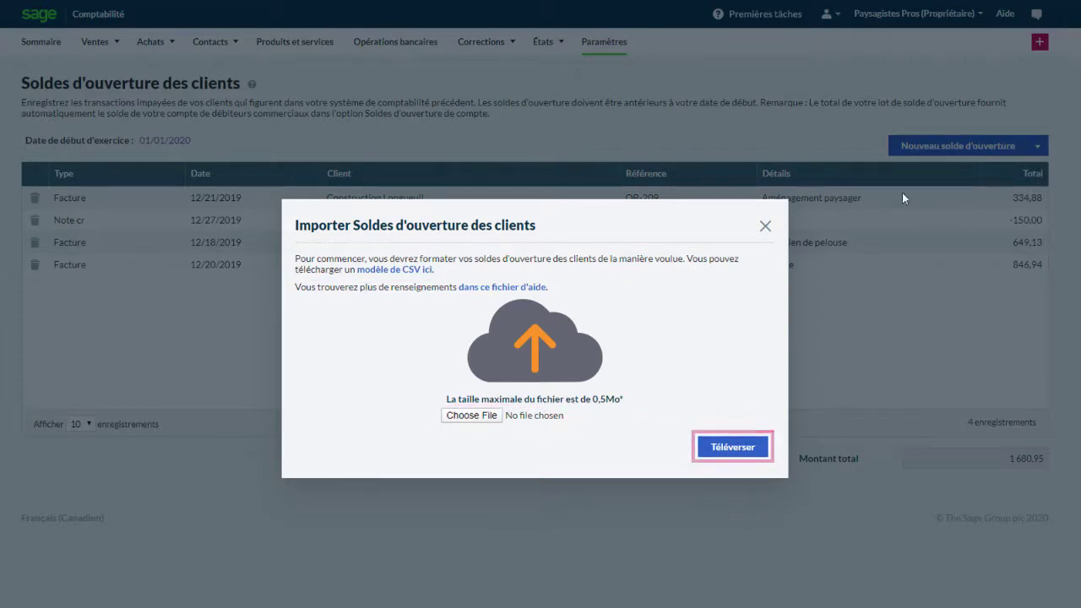
pyautogui.click(765, 226)
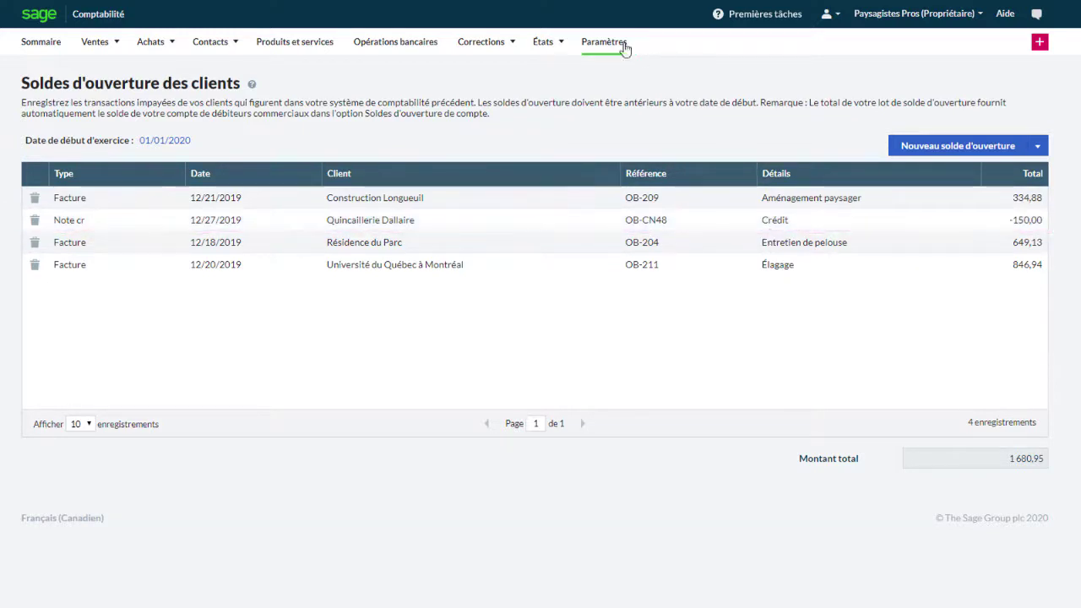
# - Start a new supplier opening balance of type Facture for Les paysagistes (dépôt), dated 12/19/2019
pyautogui.click(608, 41)
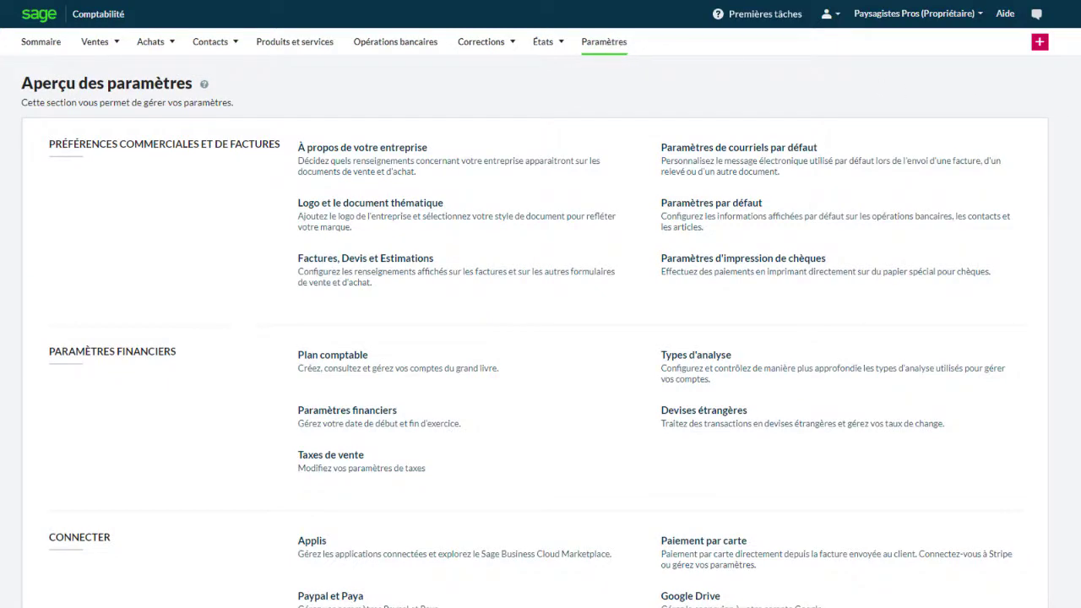
pyautogui.scroll(-4, 535, 331)
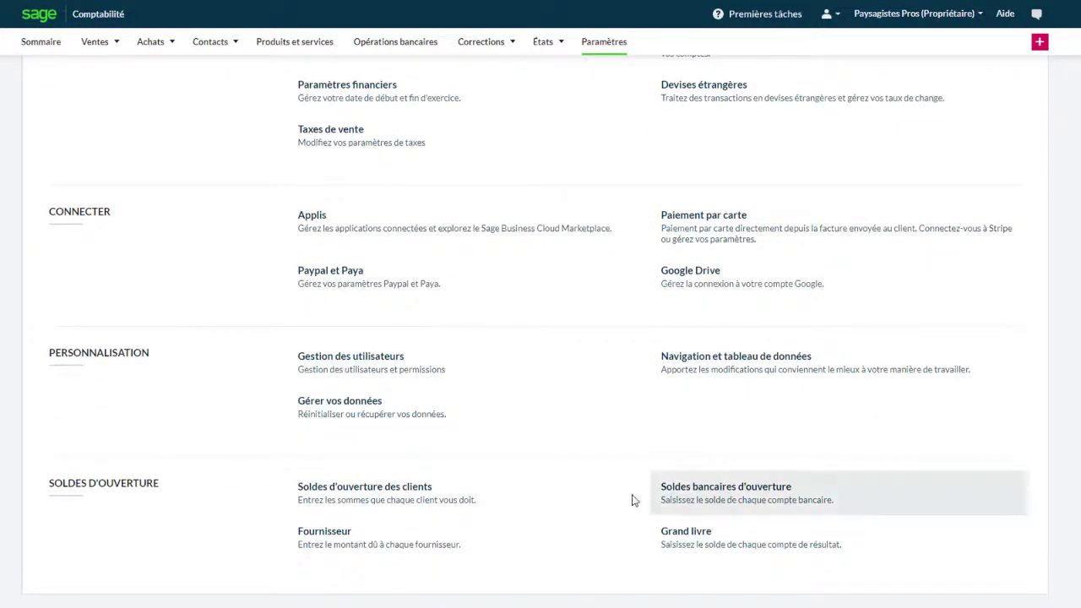
pyautogui.click(405, 541)
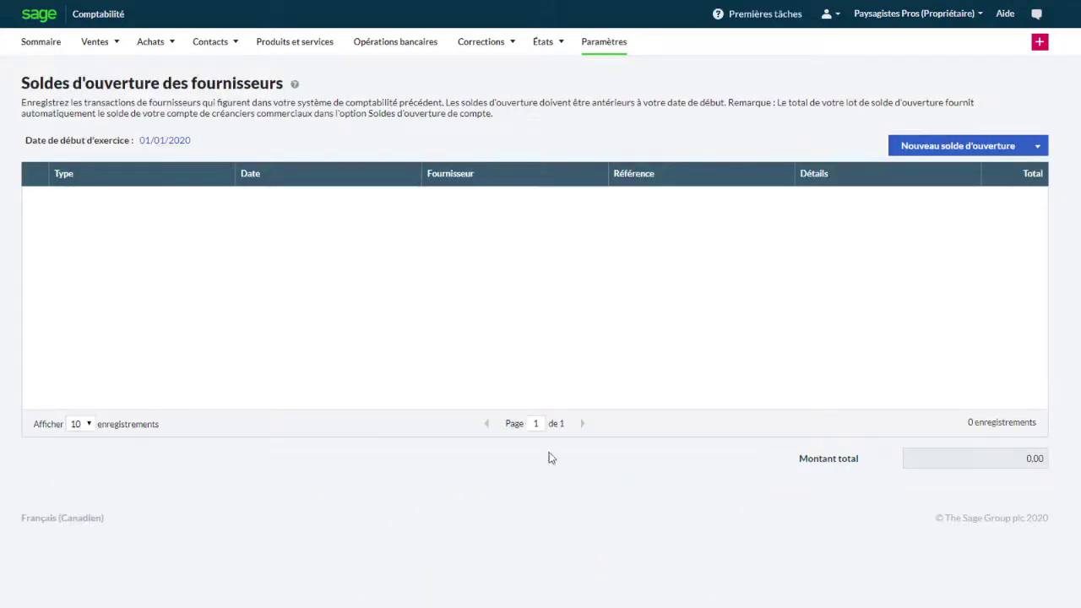
pyautogui.click(945, 149)
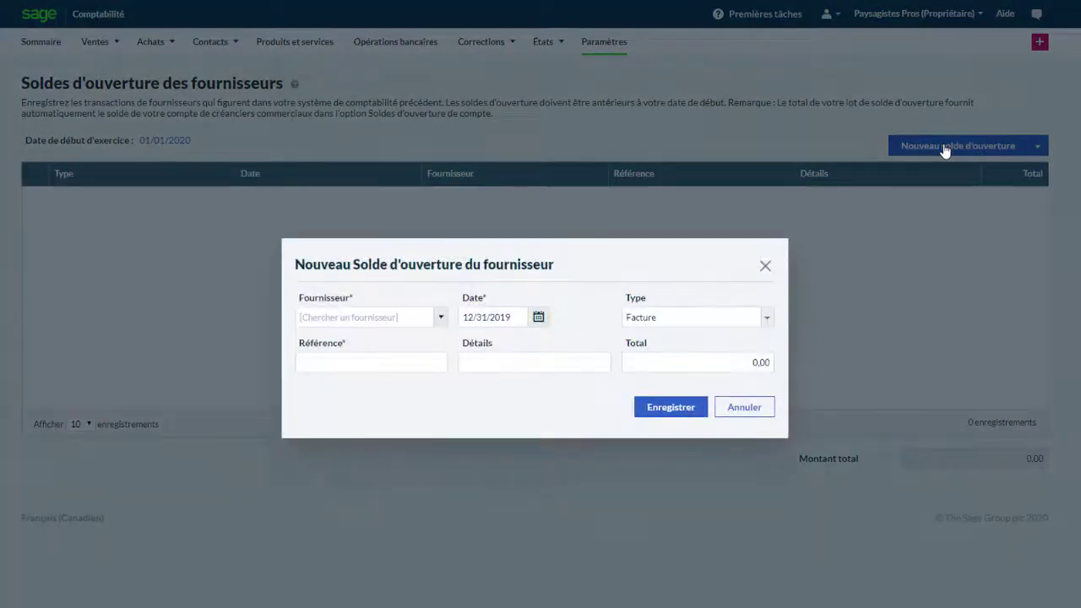
pyautogui.click(440, 317)
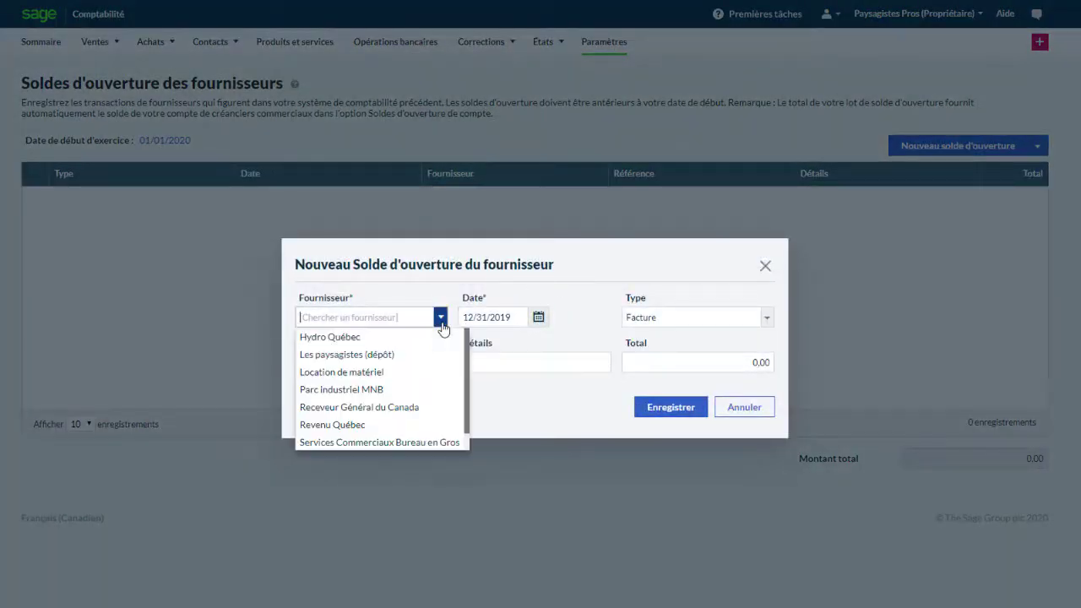
pyautogui.click(437, 355)
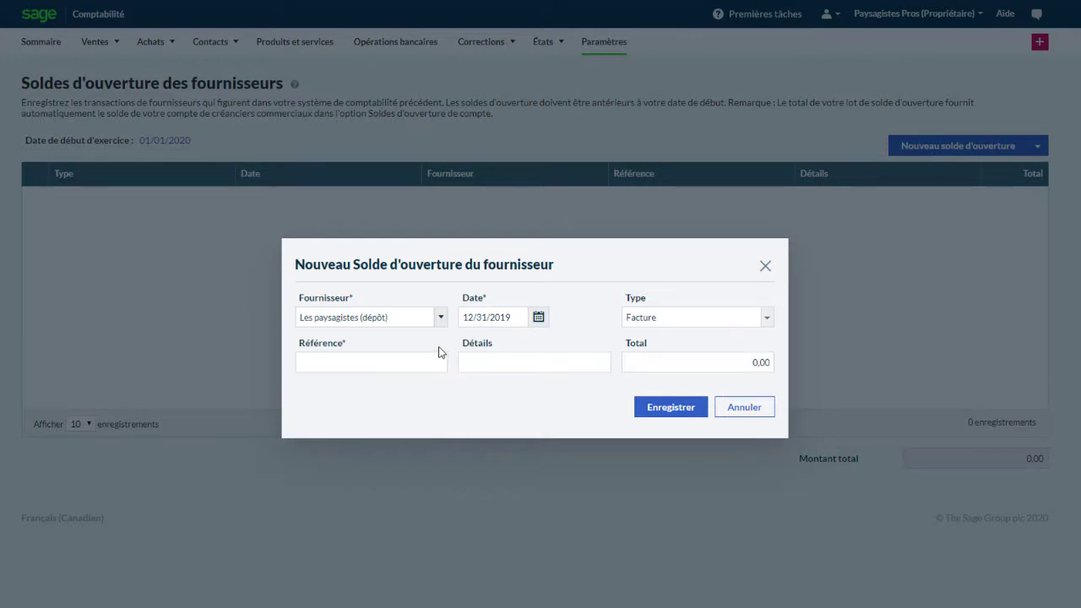
pyautogui.click(538, 318)
pyautogui.click(567, 475)
pyautogui.click(766, 318)
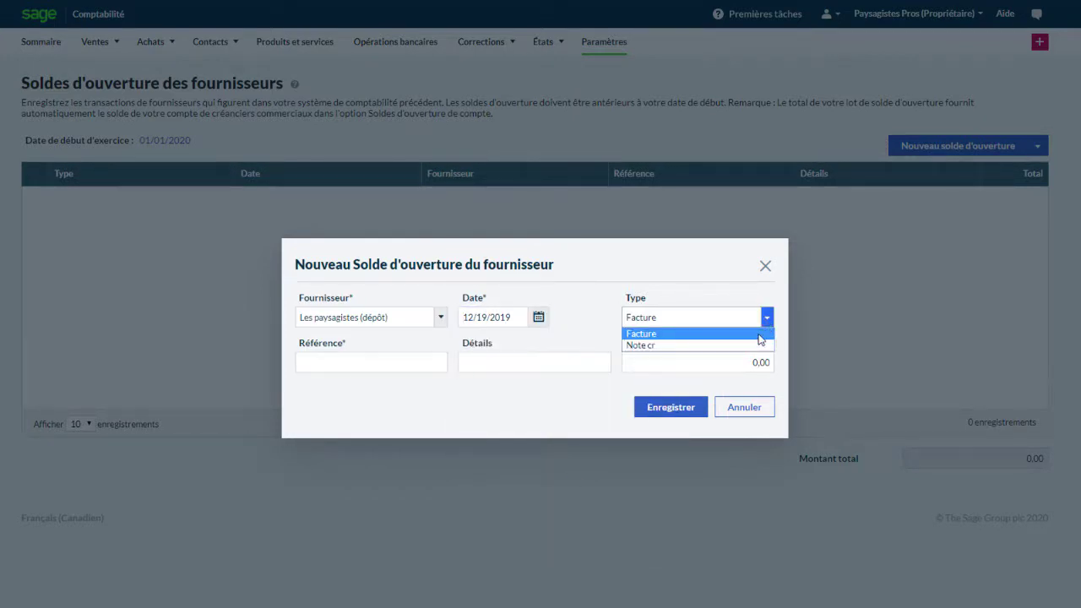
pyautogui.click(760, 334)
# - Enter reference 4881, details "Sacs de terreau" and a total of 168 for the supplier opening balance, and save it
pyautogui.click(416, 371)
pyautogui.write('4881')
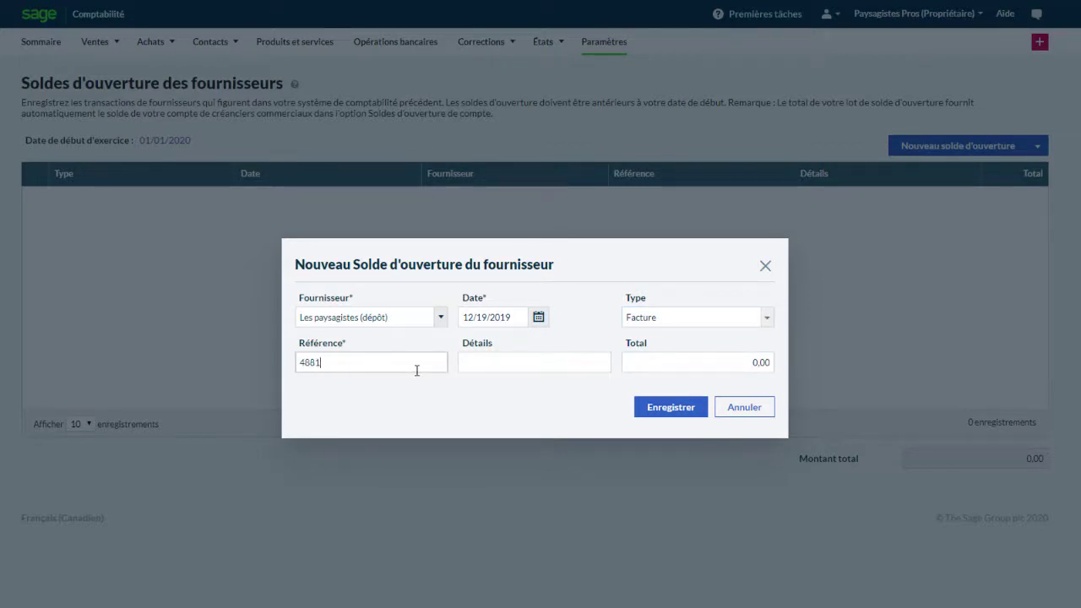
pyautogui.click(494, 363)
pyautogui.write('S')
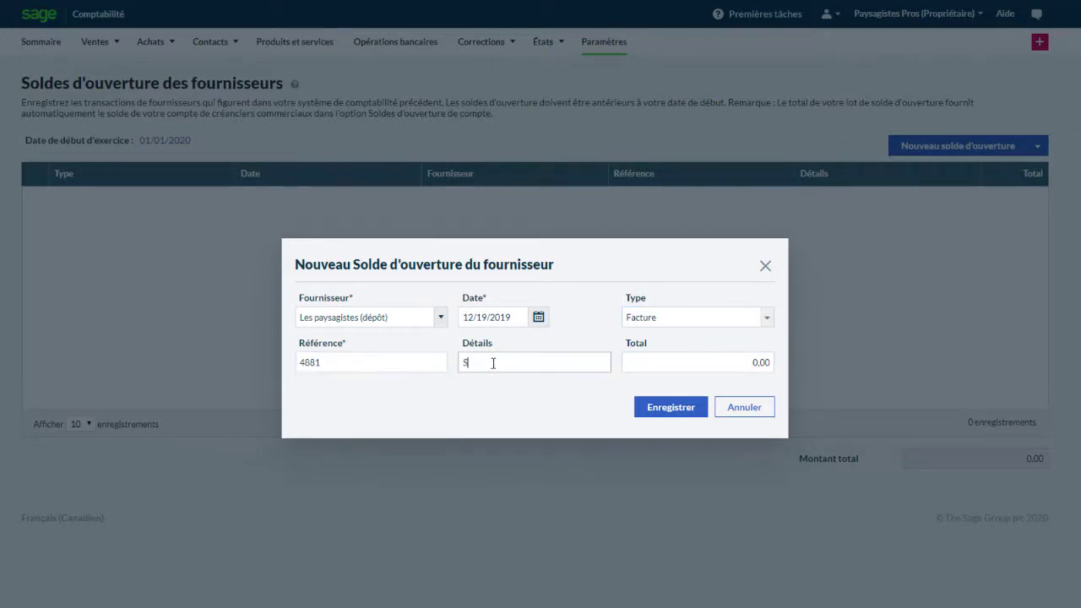
pyautogui.write('acs de terreau')
pyautogui.click(666, 367)
pyautogui.write('168')
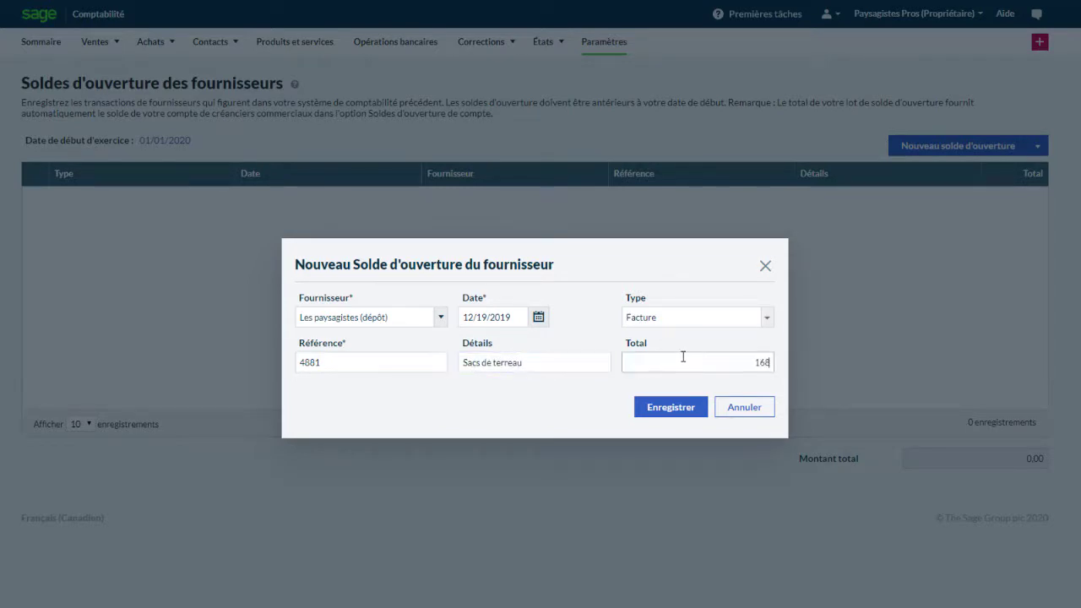
pyautogui.click(684, 407)
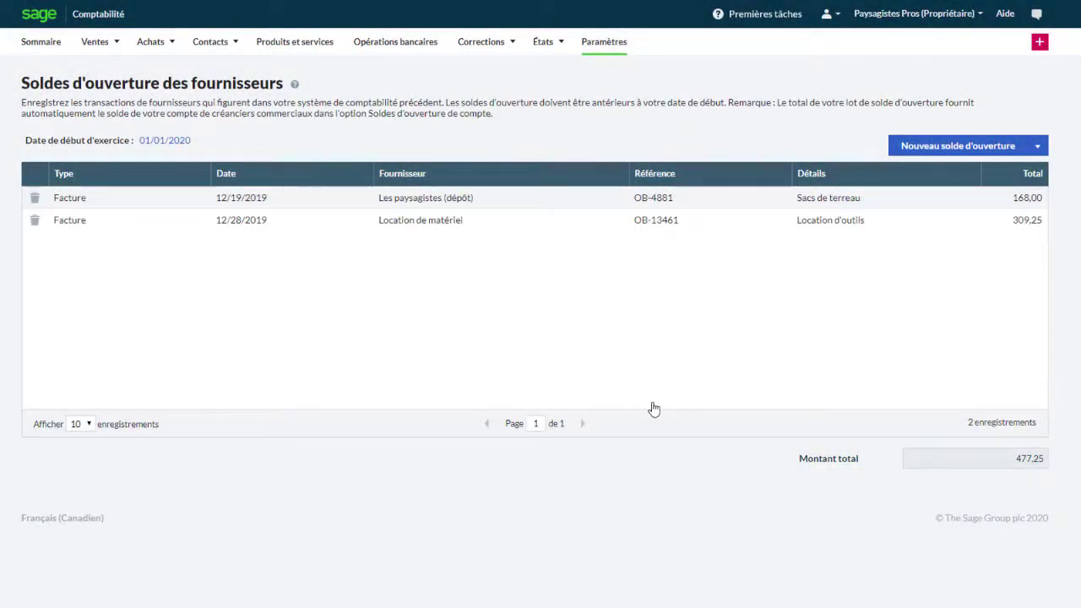
# - Open the bank opening balances settings and choose the 1050 - Chèques account for the first row
pyautogui.click(1038, 149)
pyautogui.click(605, 44)
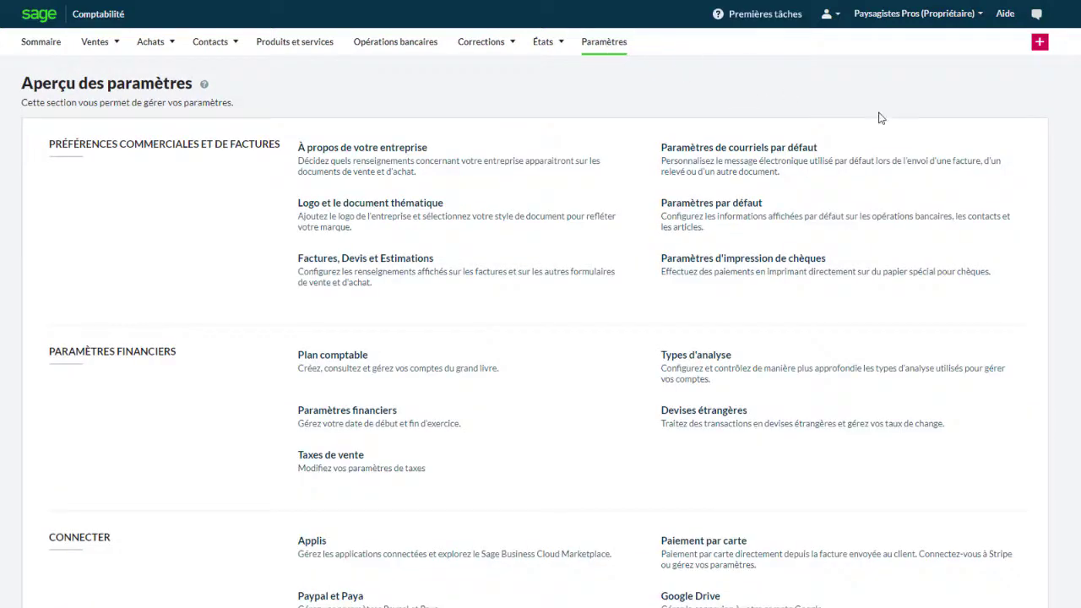
pyautogui.scroll(-4, 540, 331)
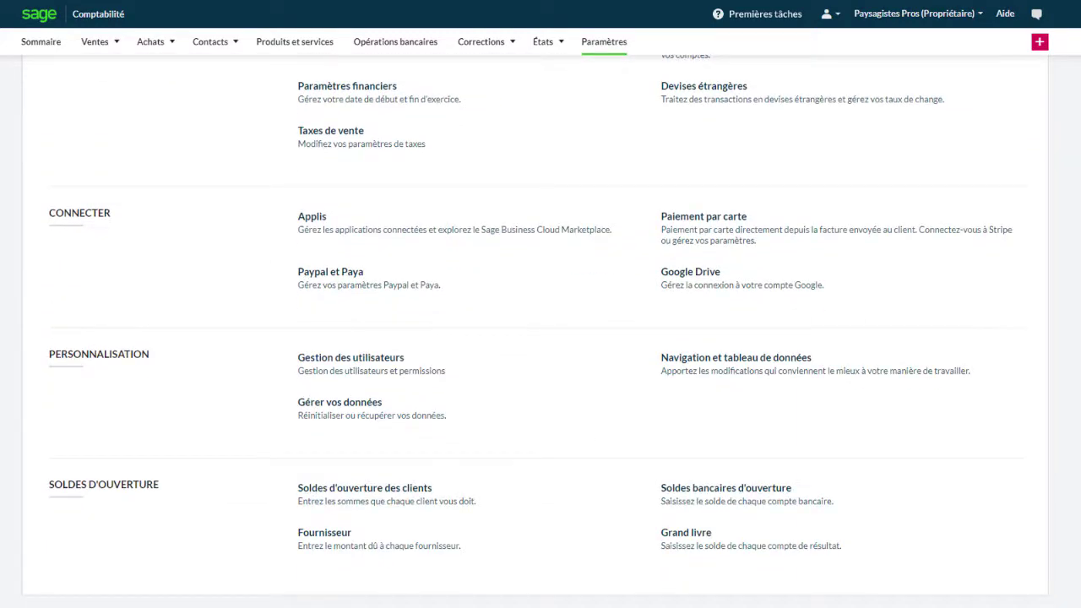
pyautogui.click(794, 508)
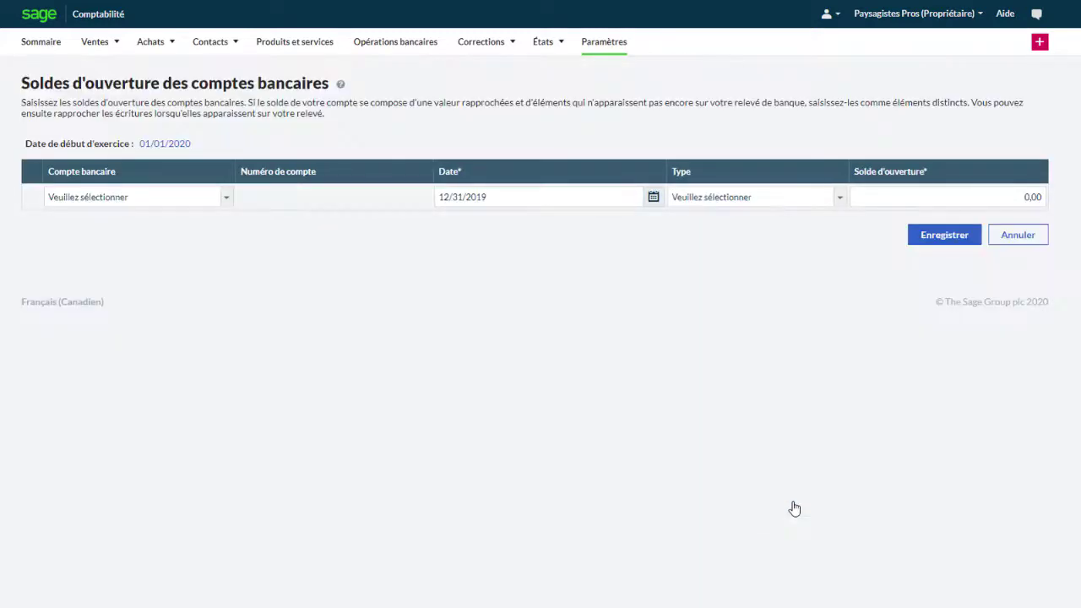
pyautogui.click(226, 198)
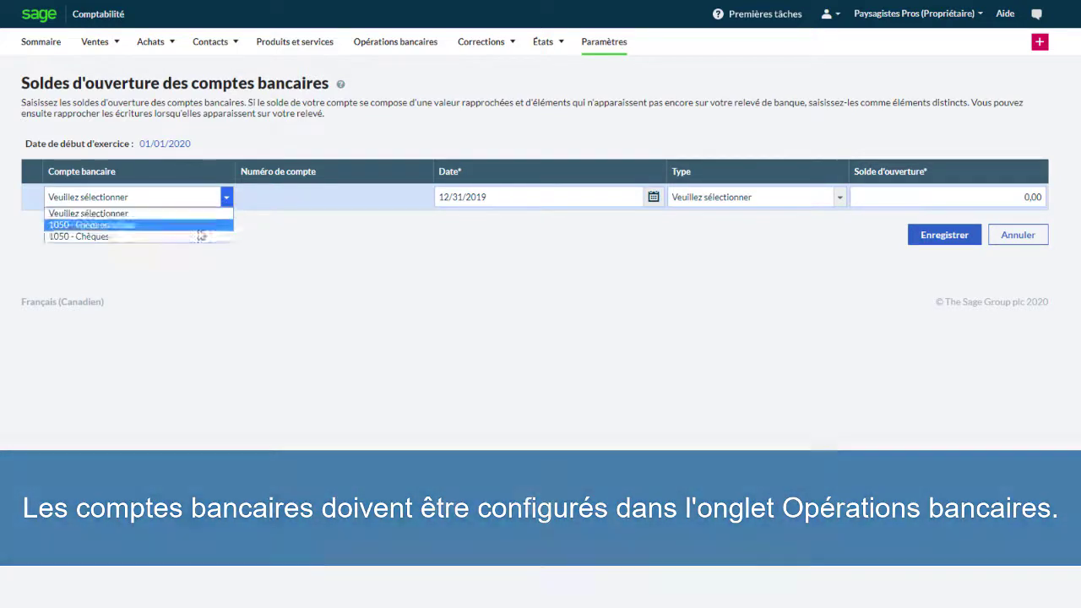
pyautogui.click(198, 235)
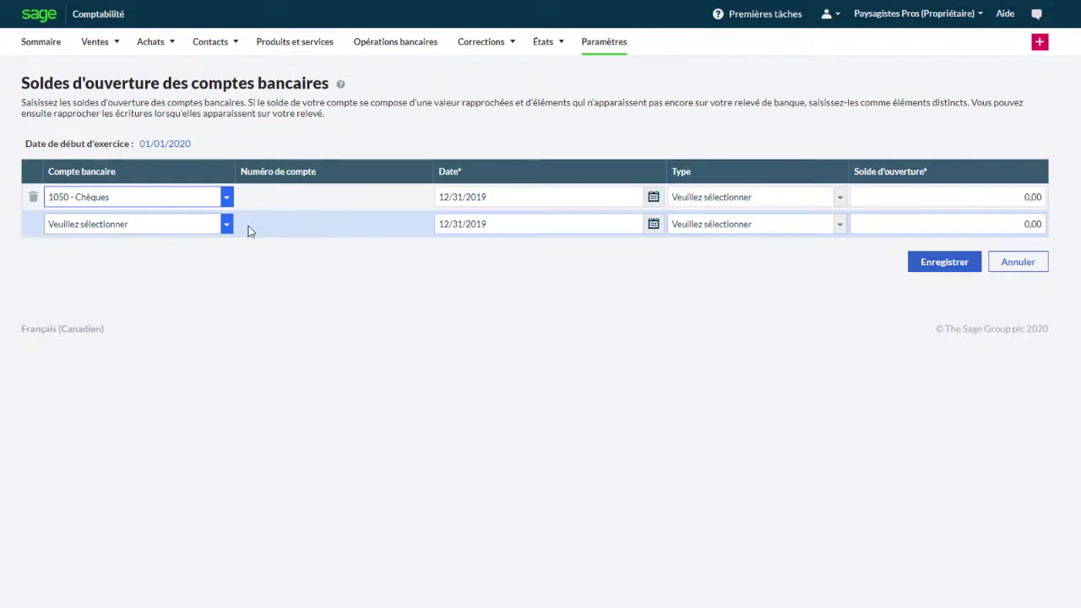
# - Set the Chèques account row to type Encaissement (débit) with an opening balance of 7426,09
pyautogui.click(840, 197)
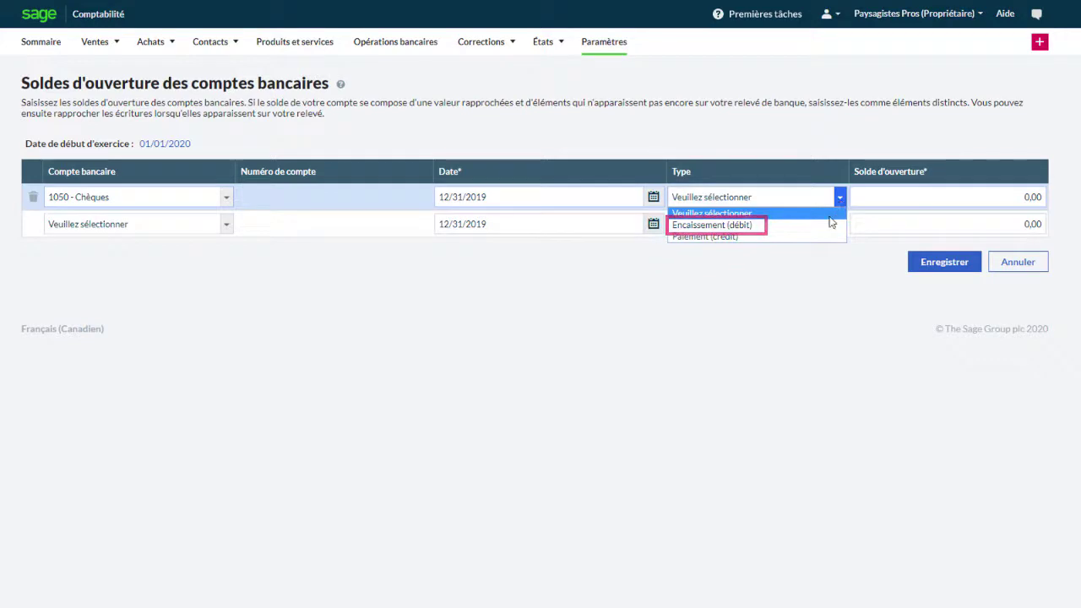
pyautogui.click(825, 223)
pyautogui.click(923, 200)
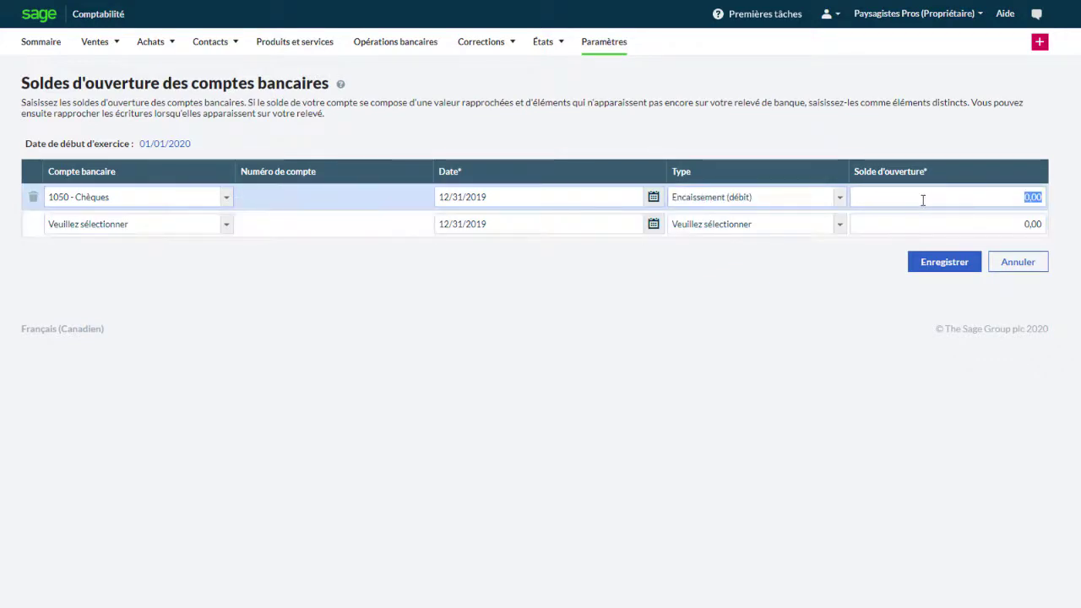
pyautogui.write('7426,09')
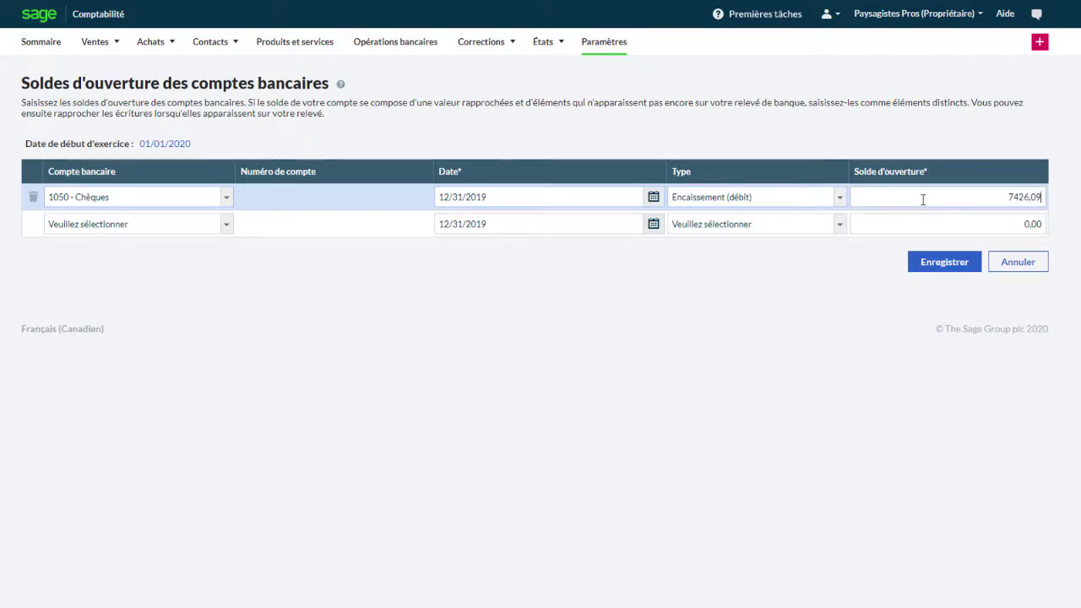
pyautogui.click(902, 146)
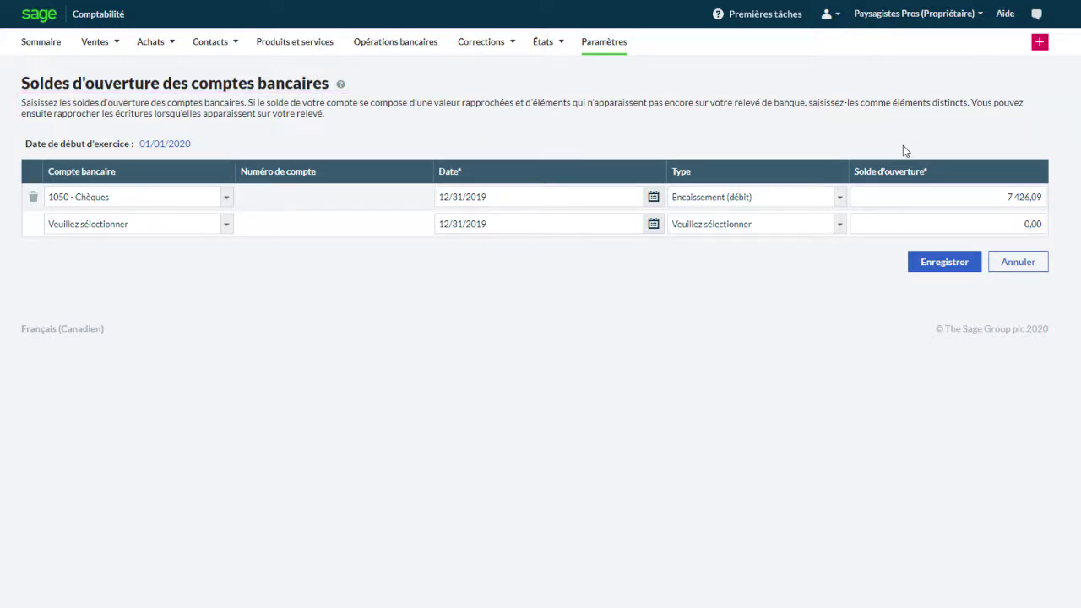
# - Save the bank account opening balances and open the Grand livre opening balances settings
pyautogui.click(950, 265)
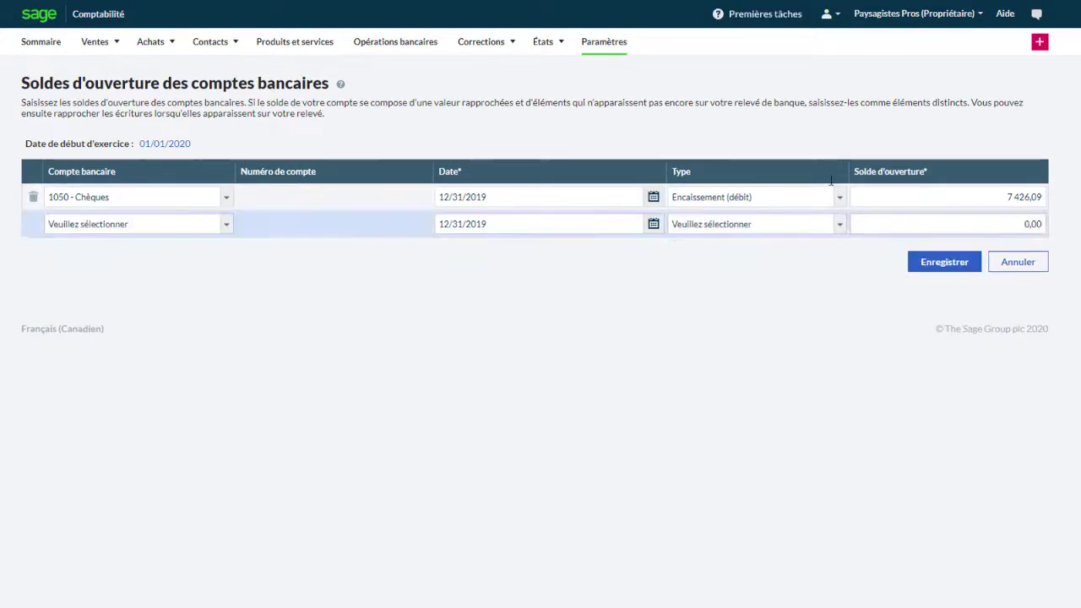
pyautogui.click(615, 49)
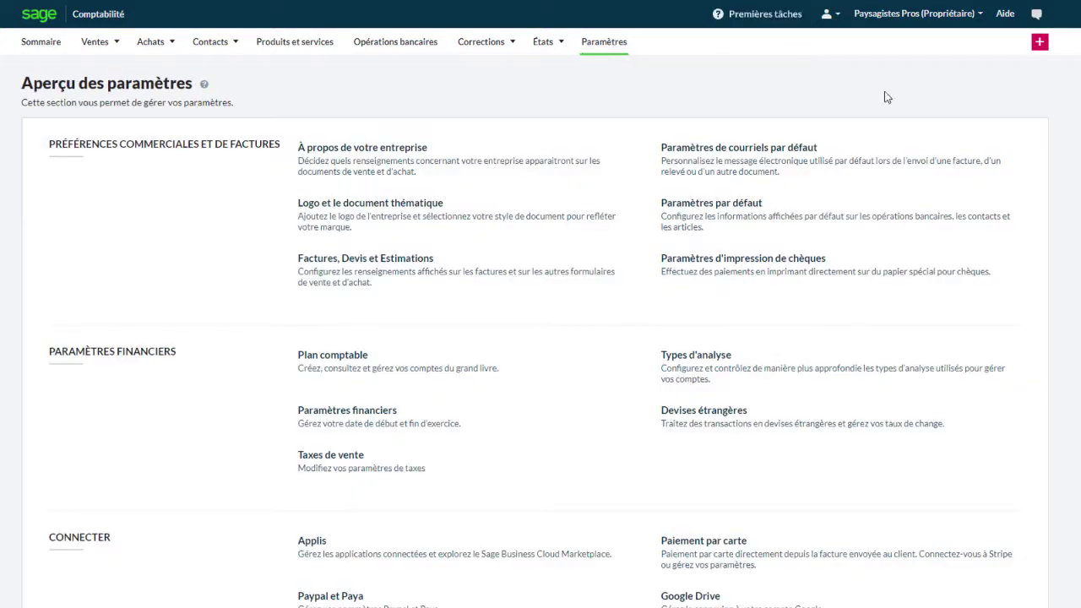
pyautogui.scroll(-3, 780, 82)
pyautogui.scroll(-1, 540, 331)
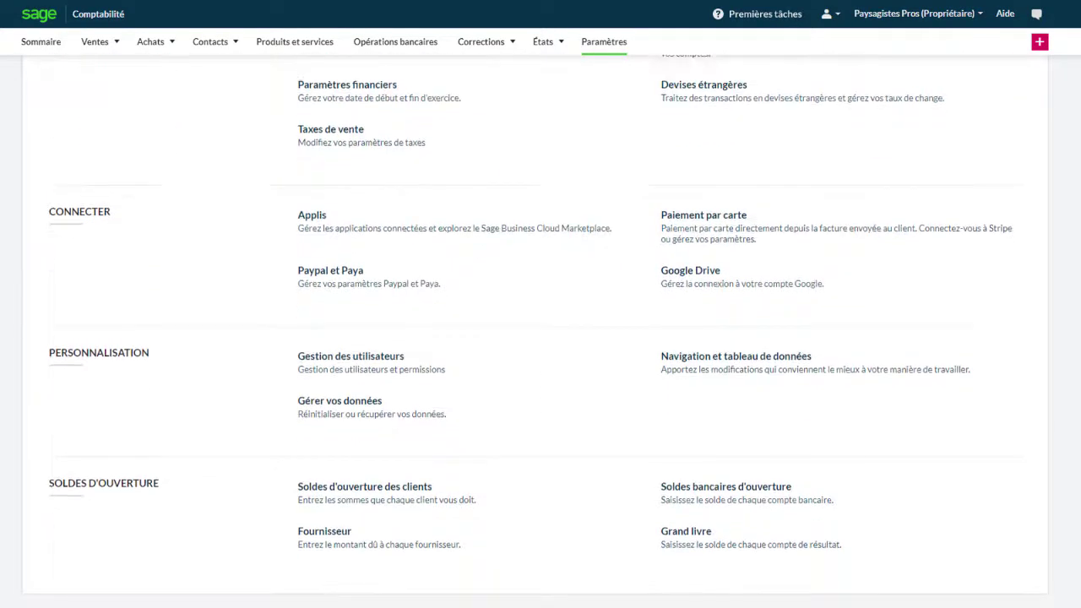
pyautogui.click(760, 542)
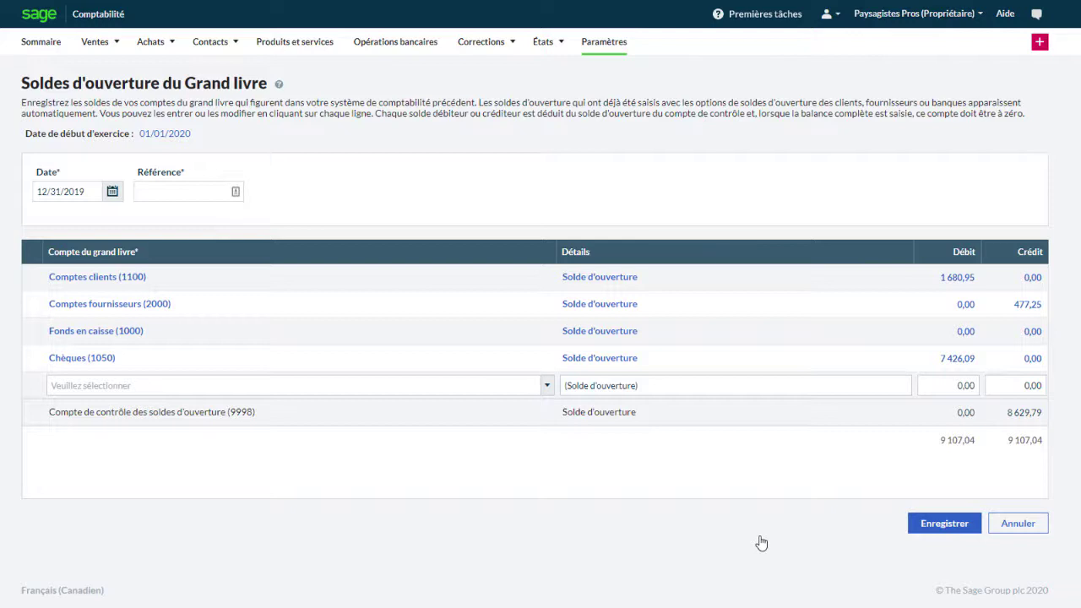
# - Set the Grand livre opening balances reference to "Soldes d'ouverture" and choose account 1200 - Stocks for the first empty row
pyautogui.click(182, 199)
pyautogui.write("Soldes d'ouverture")
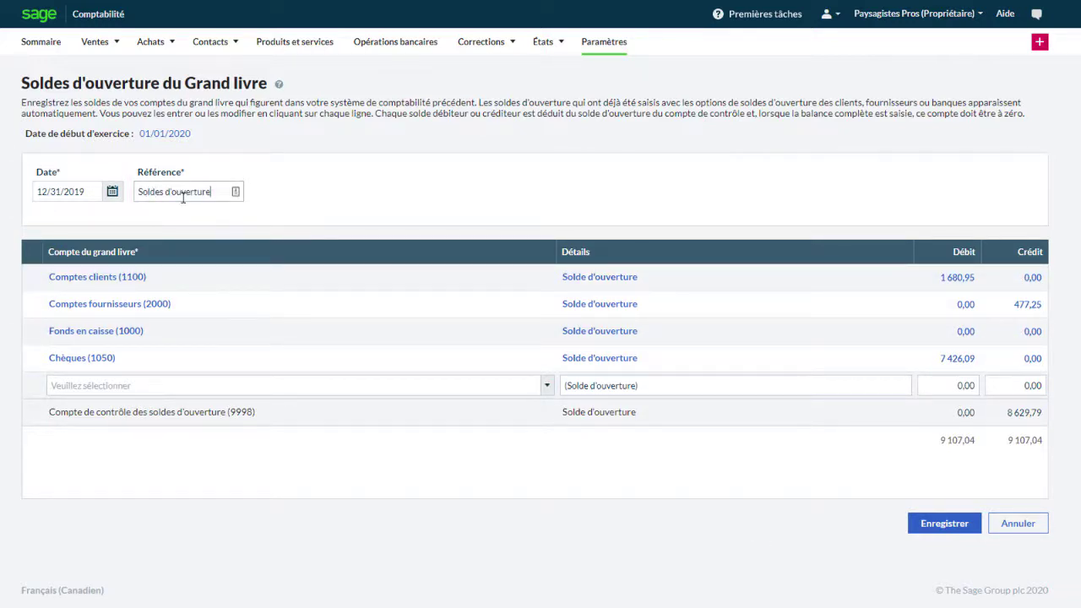
pyautogui.click(547, 385)
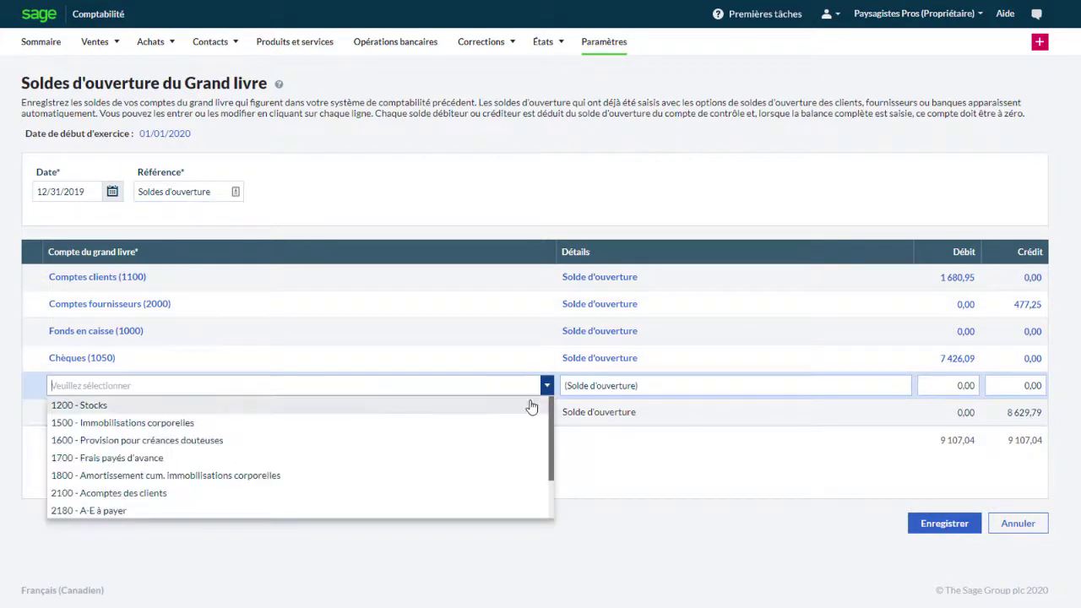
pyautogui.click(531, 407)
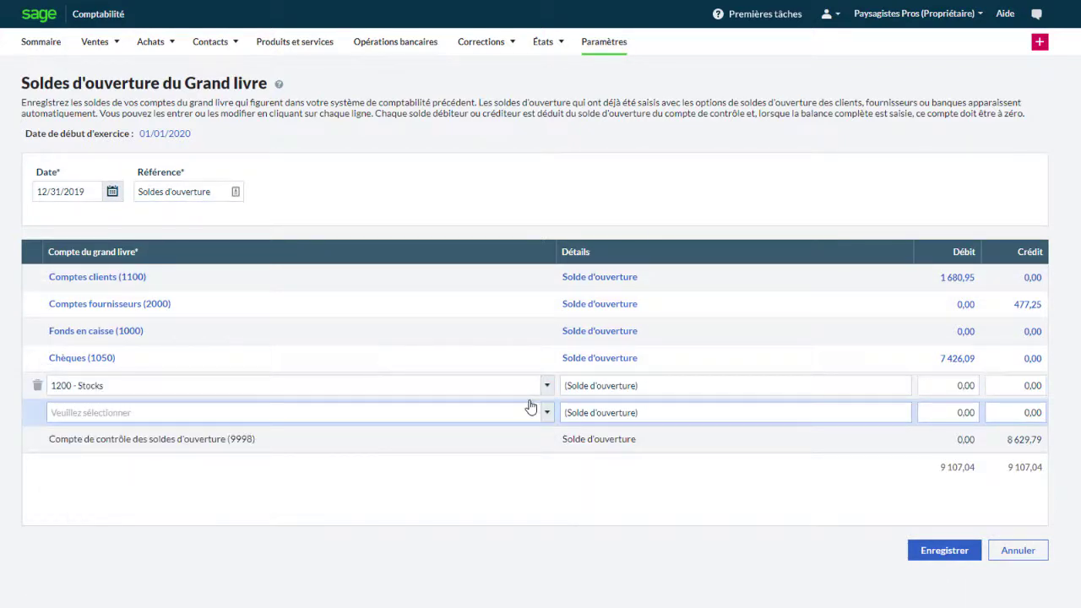
# - Enter a debit of 450 for the 1200 - Stocks account and save the Grand livre opening balances
pyautogui.click(960, 389)
pyautogui.write('450')
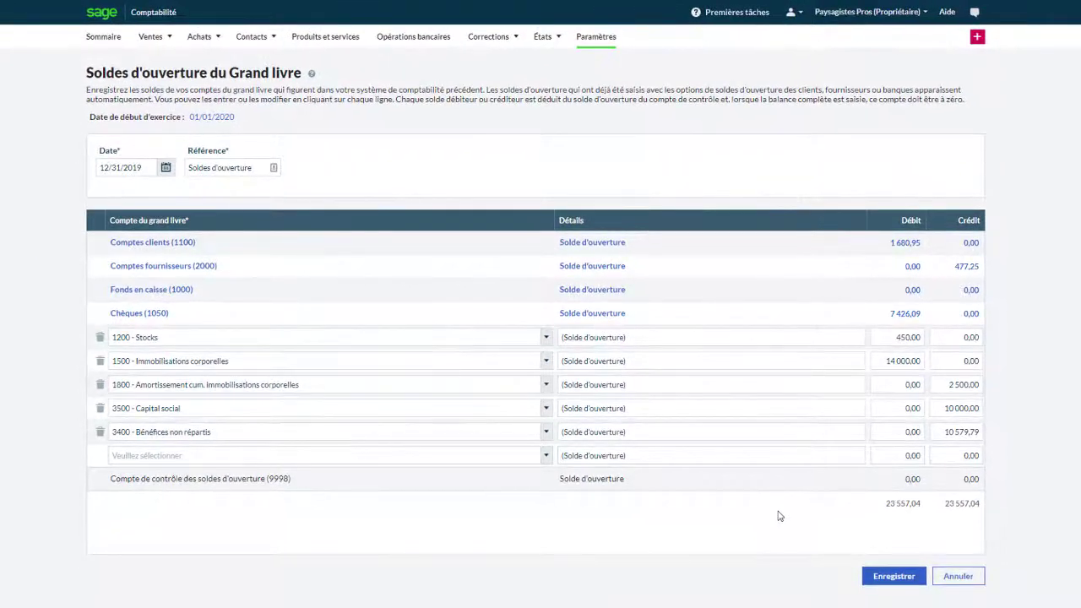
pyautogui.click(894, 575)
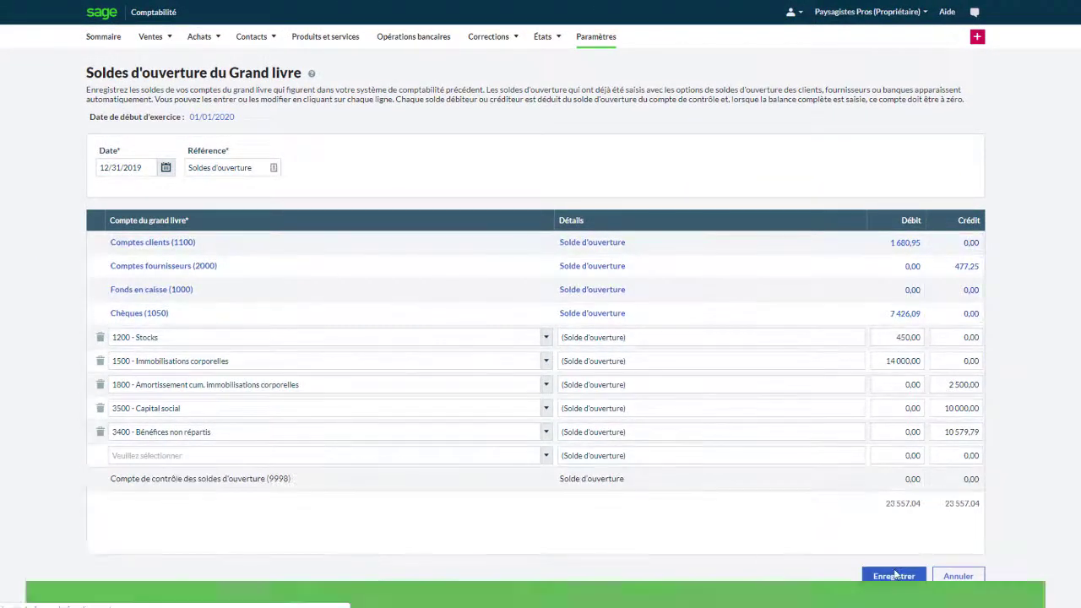